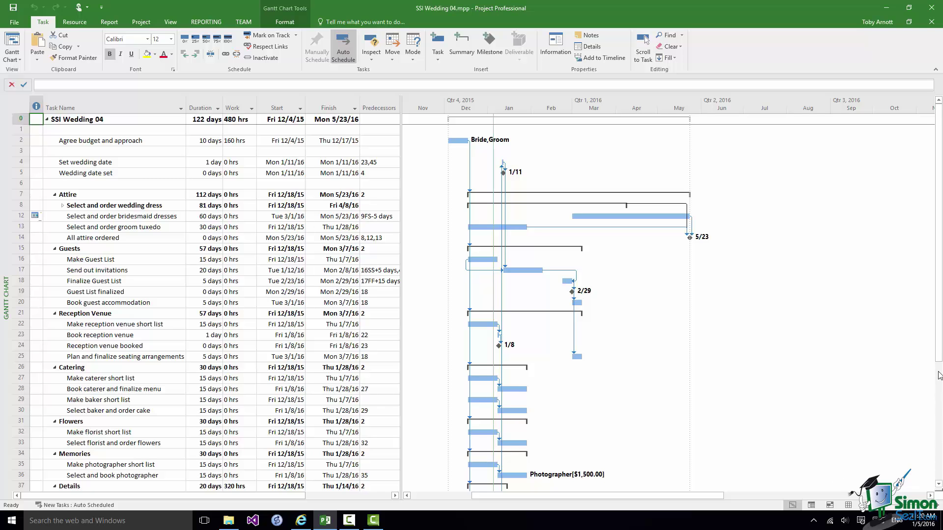
drag(941, 335, 940, 466)
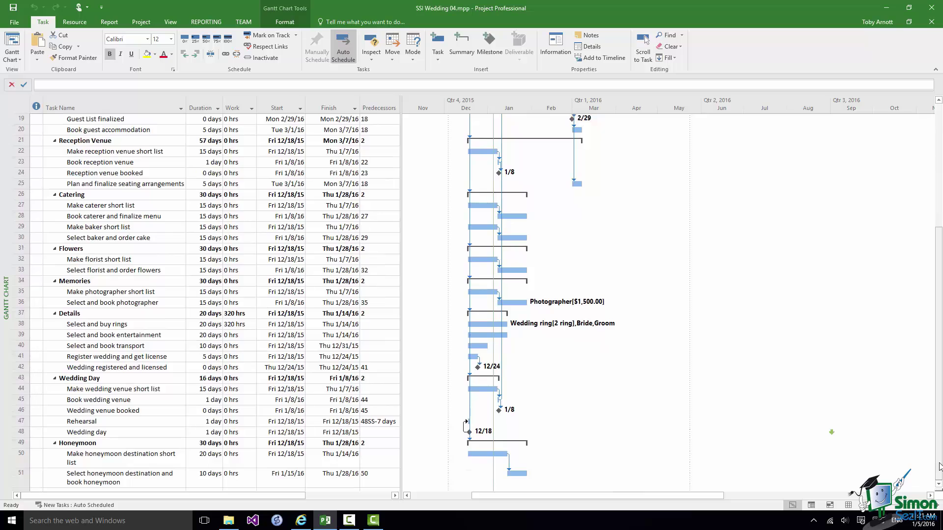
Step: Select the Rehearsal and Wedding day tasks and outdent them one level
click(19, 432)
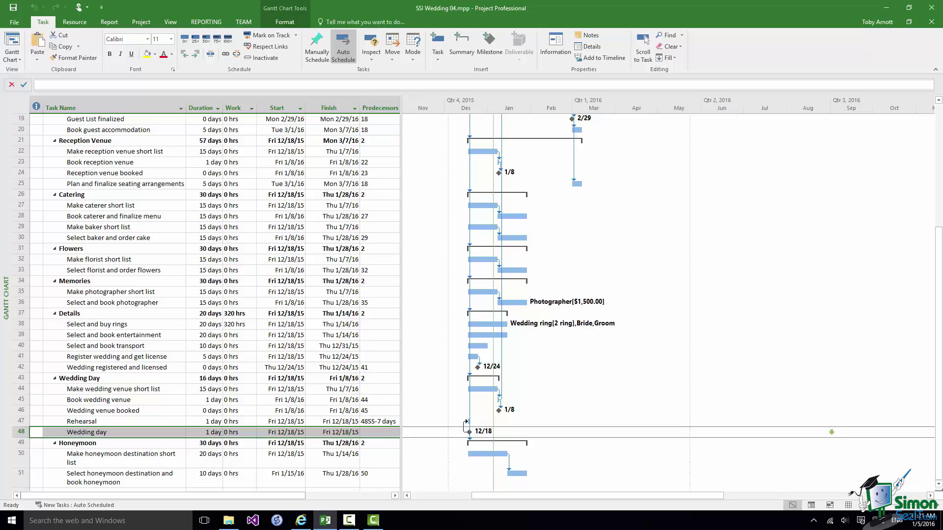
click(125, 459)
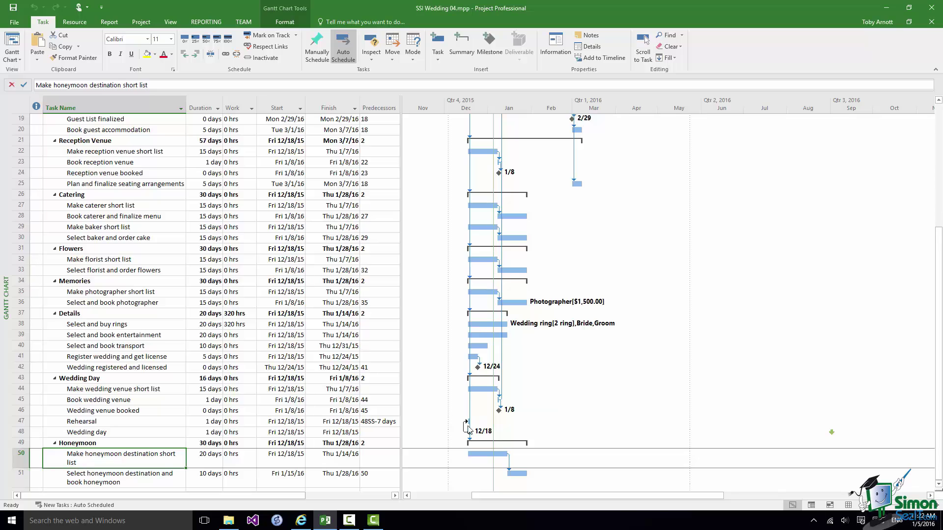
click(20, 421)
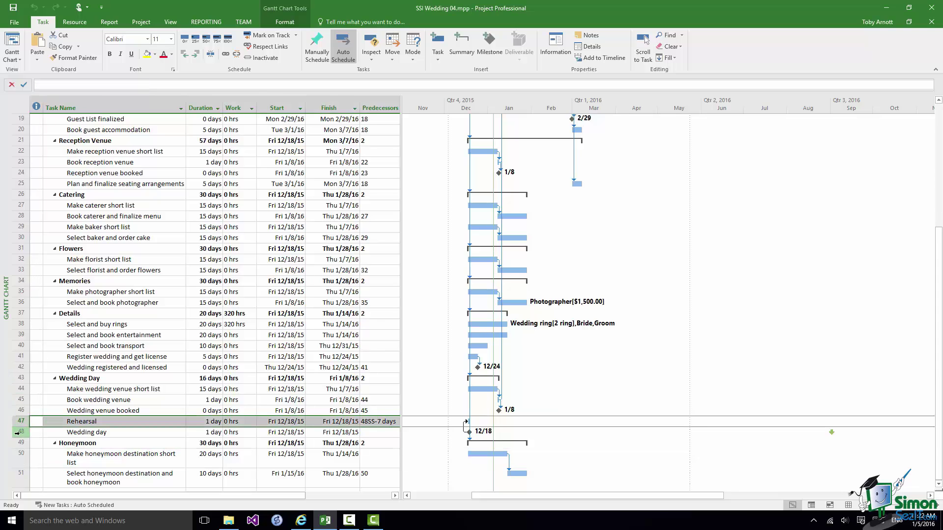
ctrl+click(18, 433)
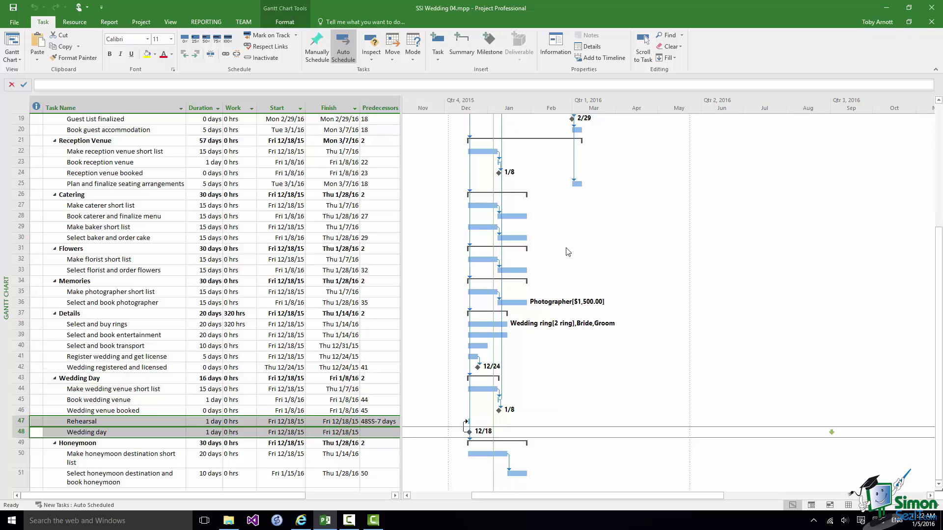
click(186, 57)
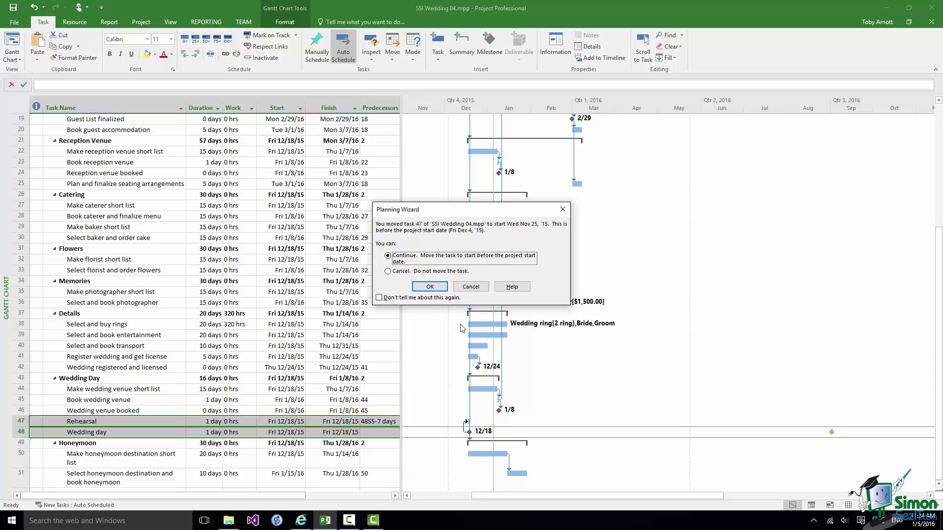
Step: Confirm Continue in the Planning Wizard so Rehearsal moves before the project start
click(431, 286)
click(431, 286)
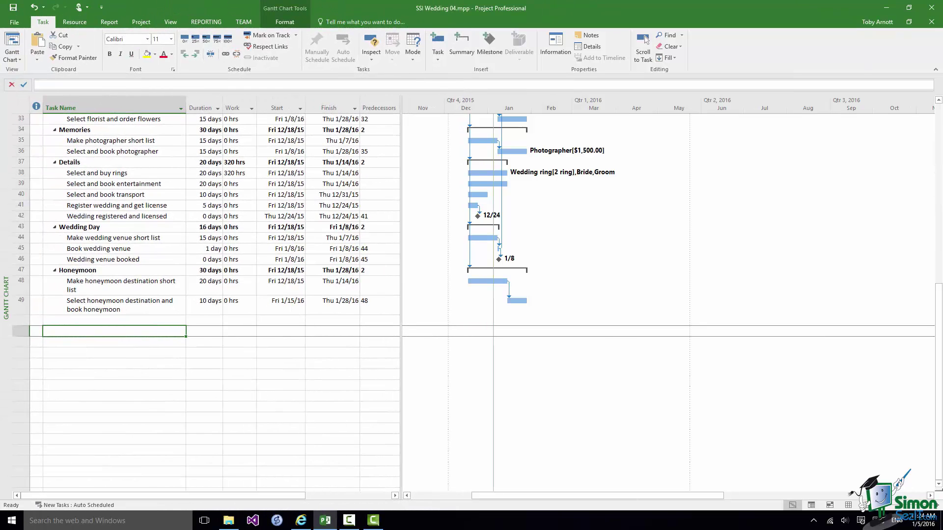
Step: Paste Rehearsal and Wedding day at row 51, outdent them to top level, and accept the warning
key(ctrl+v)
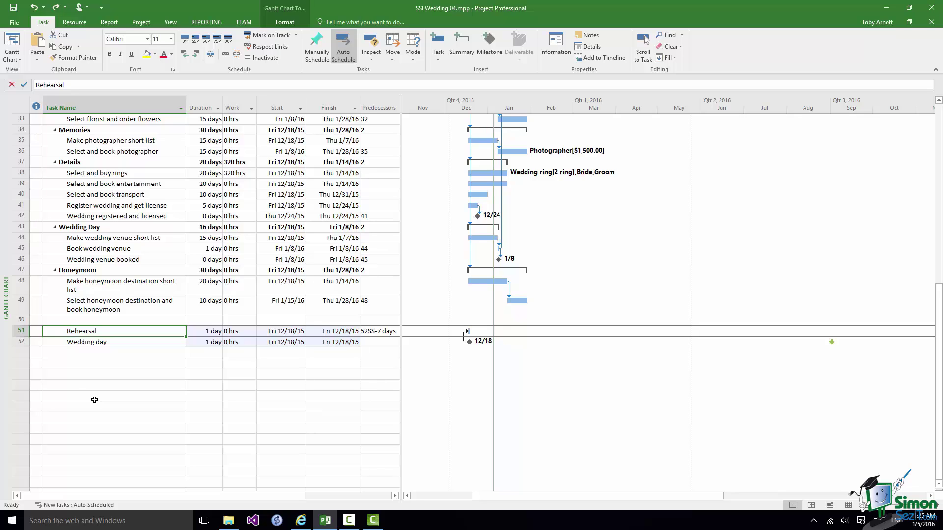
click(16, 332)
drag(17, 332, 17, 343)
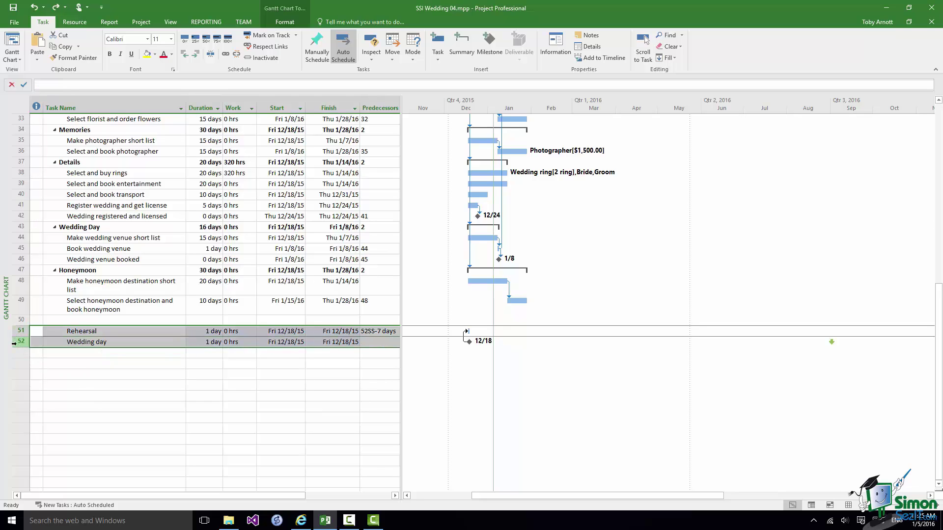
click(184, 56)
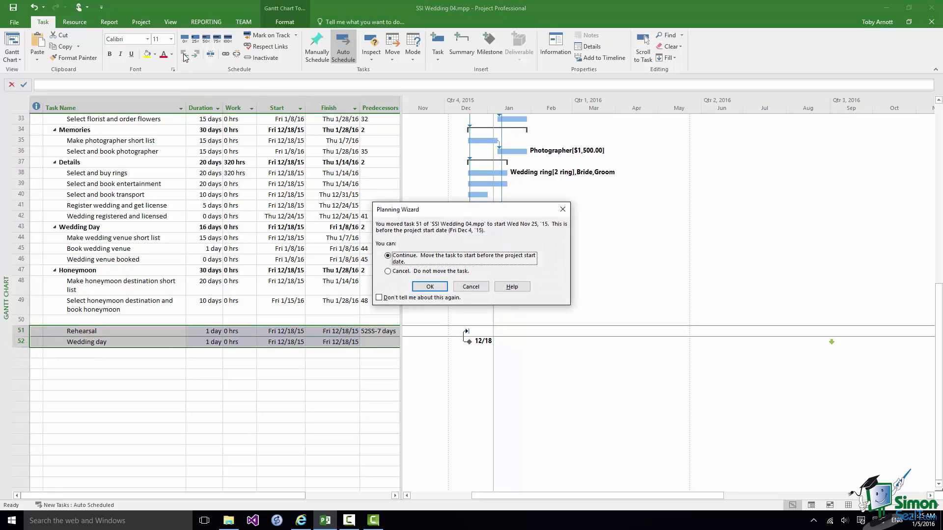
click(432, 288)
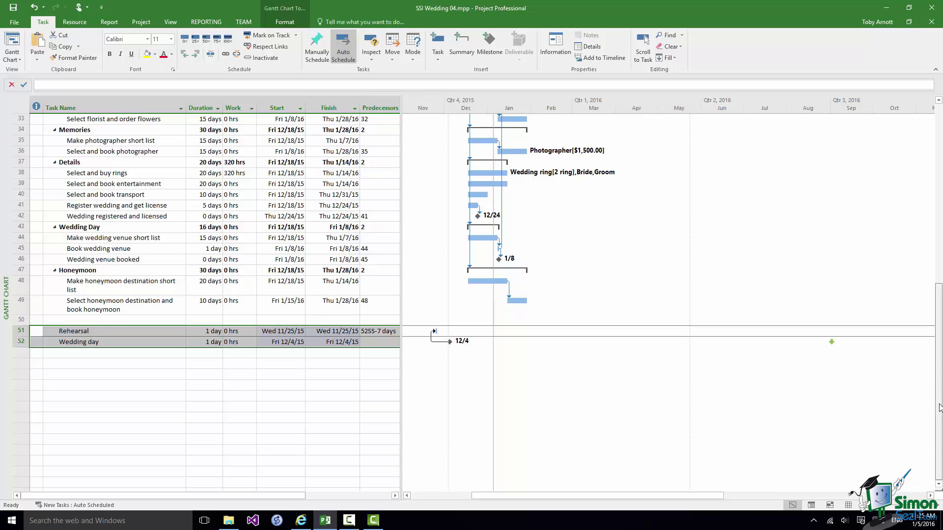
drag(936, 446, 934, 261)
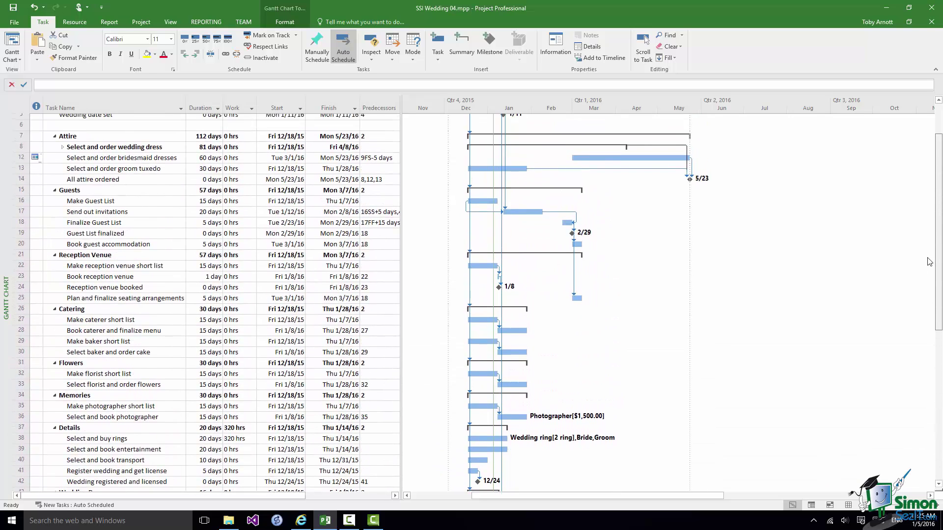
Step: Insert a new task row above the Attire summary task
right_click(844, 260)
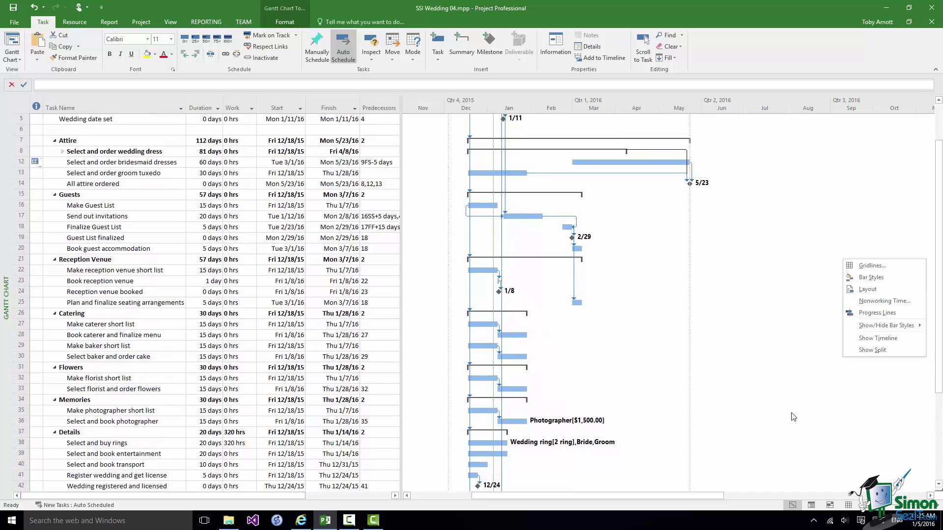
click(15, 140)
click(15, 139)
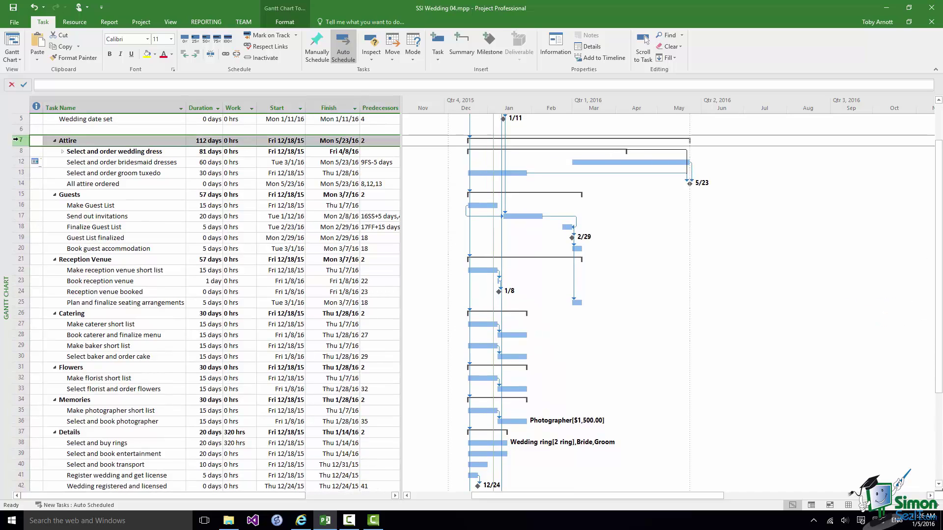
click(439, 45)
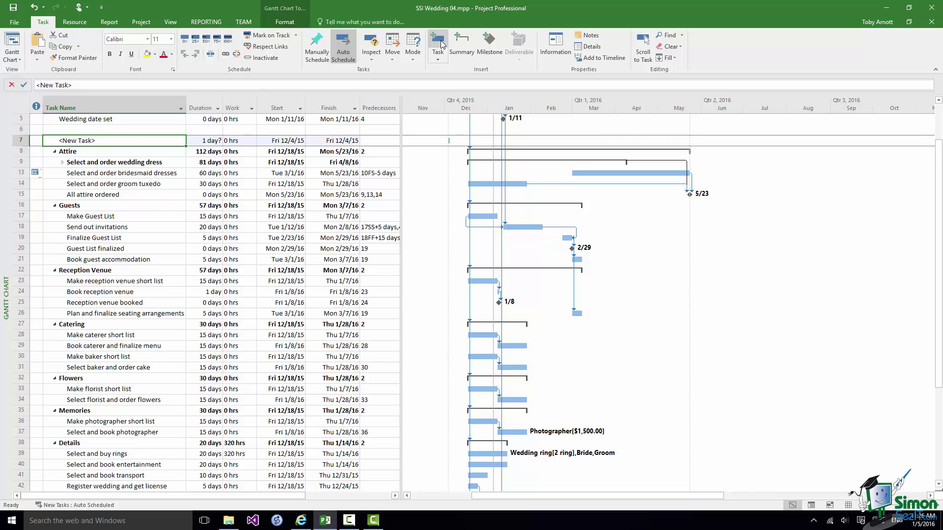
text(PREPARATION PHASE)
Step: Name the new task PREPARATION PHASE and indent the phase tasks through row 50 beneath it
click(19, 152)
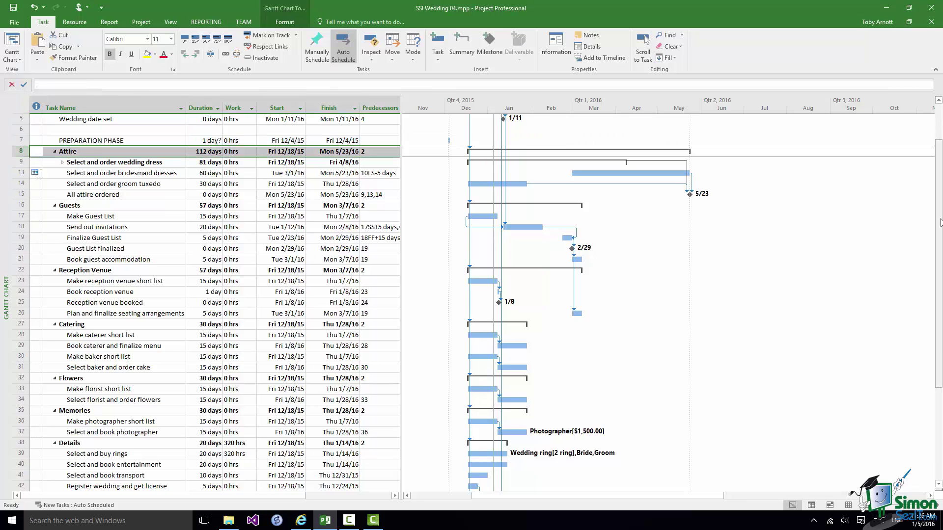
drag(940, 223, 940, 354)
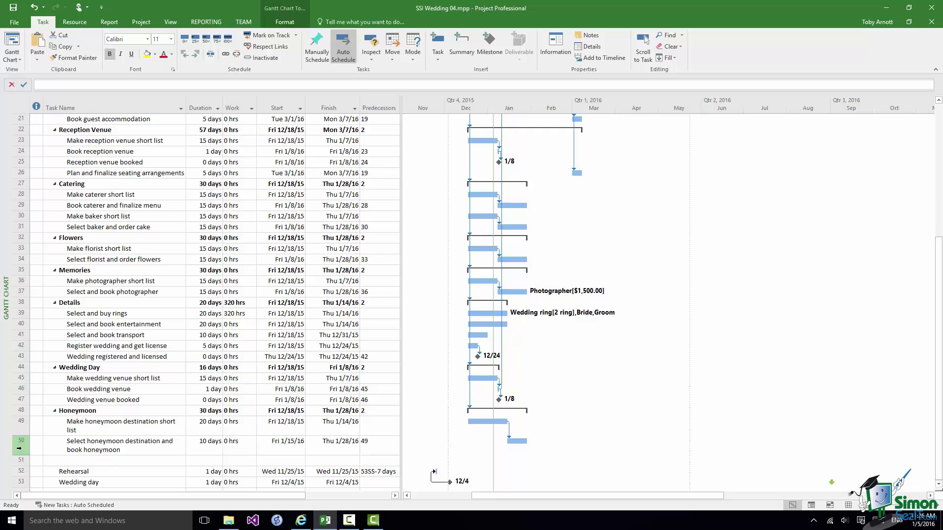
shift+click(18, 447)
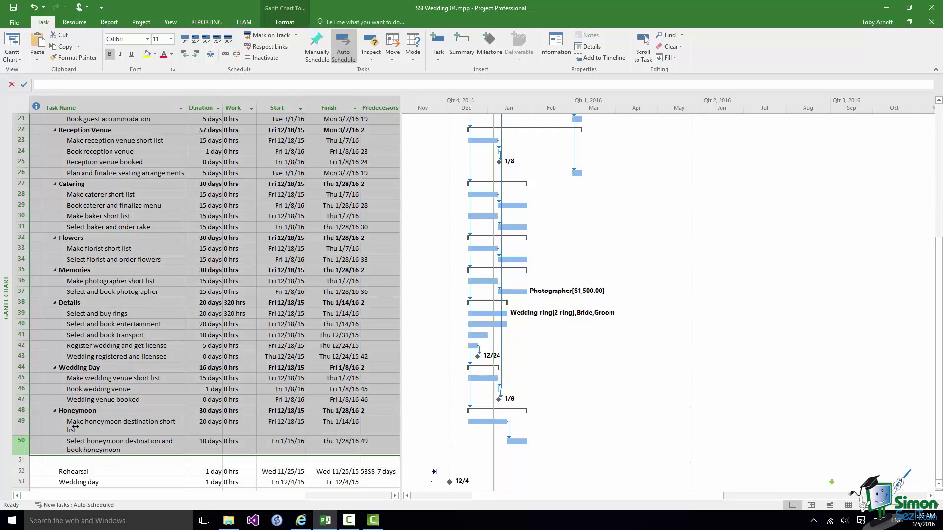
click(199, 56)
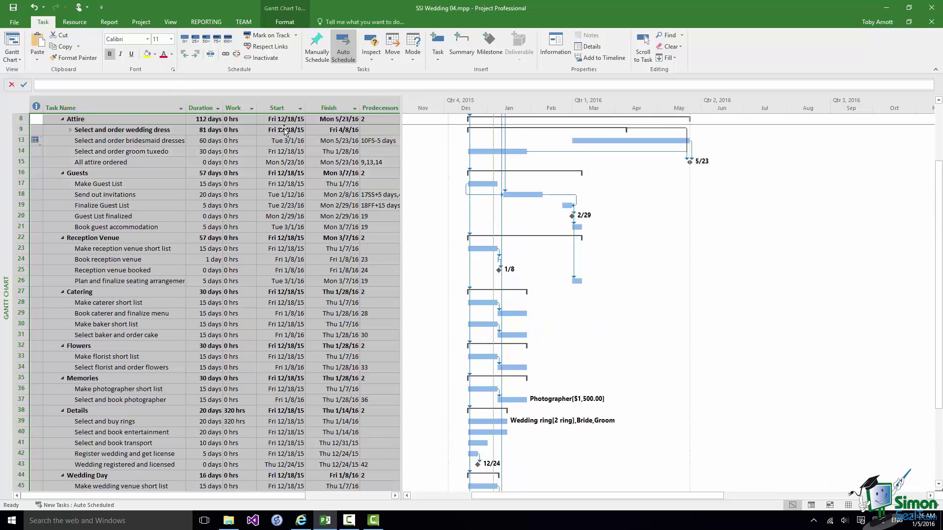
drag(939, 325, 939, 400)
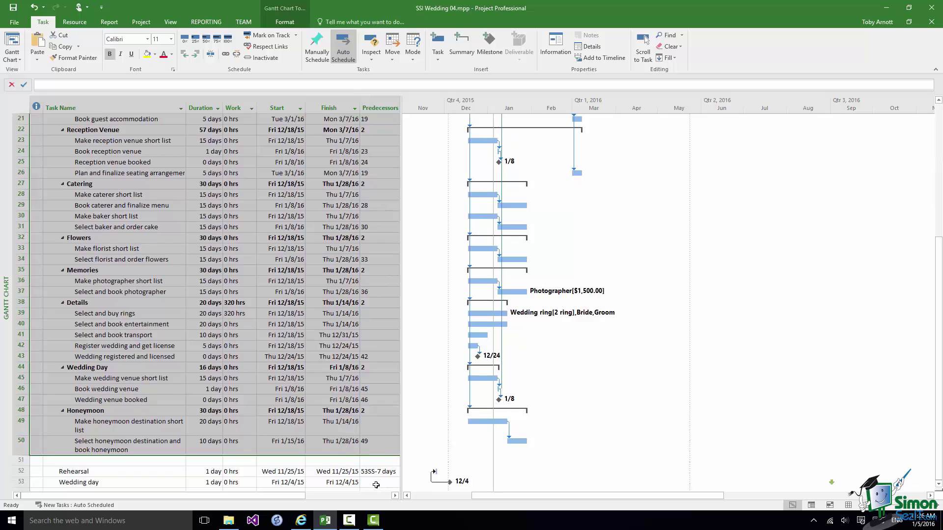
click(376, 484)
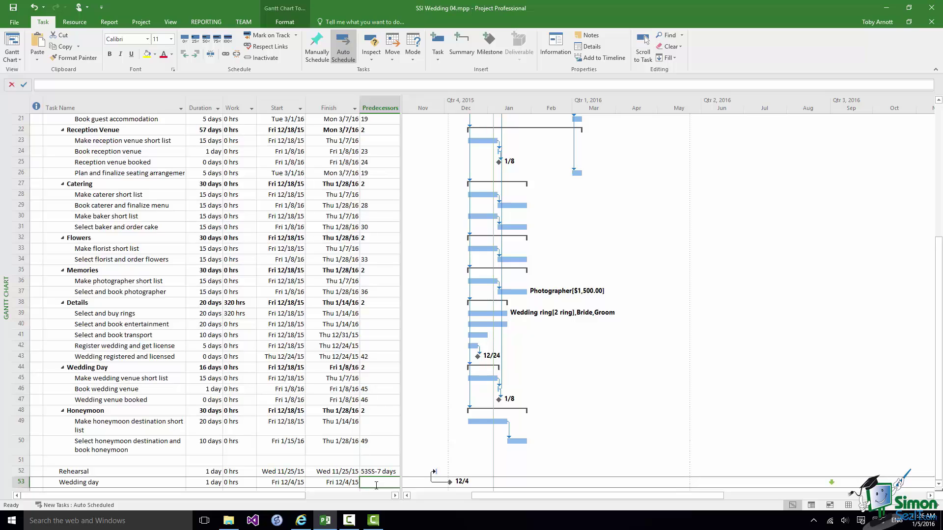
text(7)
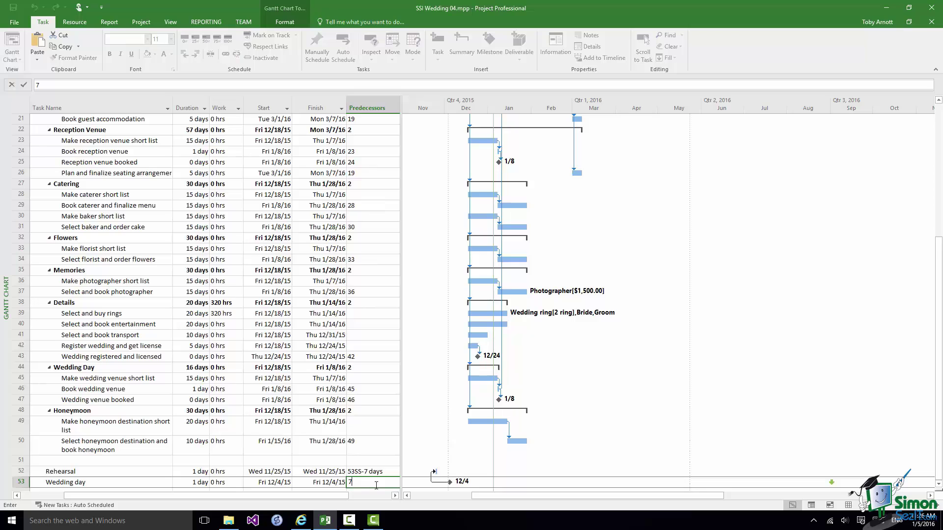
Step: Commit 7 as the Wedding day task's predecessor
click(23, 88)
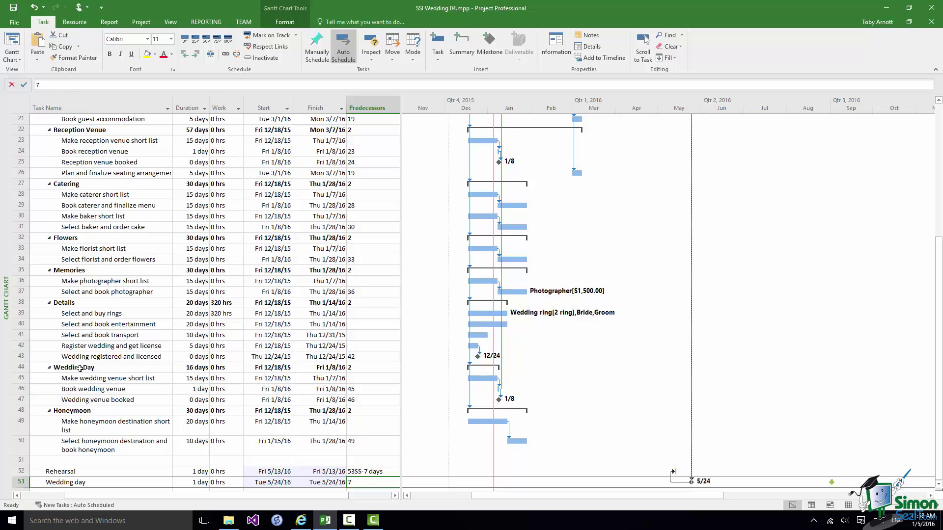
Step: Rename row 44 from Wedding Day to Wedding Venue, then reselect the Wedding day predecessor cell
click(79, 368)
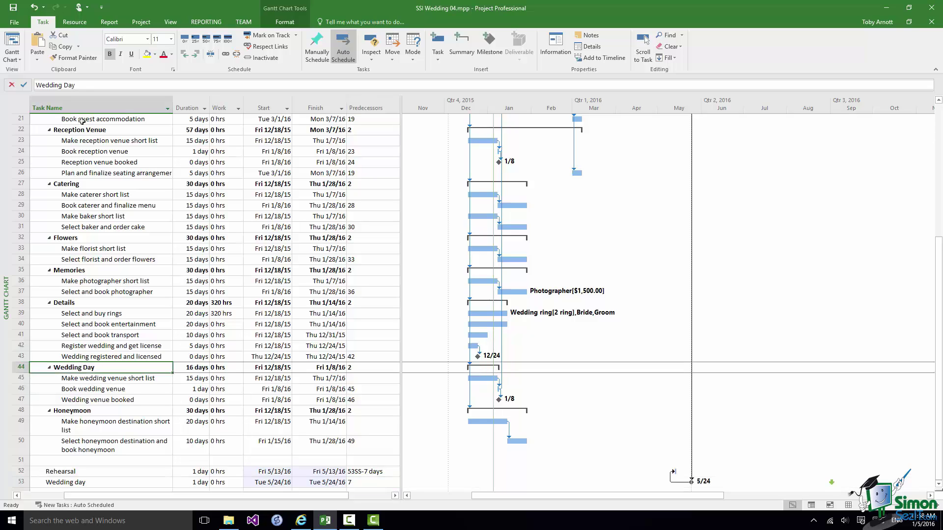
click(81, 85)
key(BackSpace)
key(BackSpace)
key(BackSpace)
text(Venue)
click(23, 87)
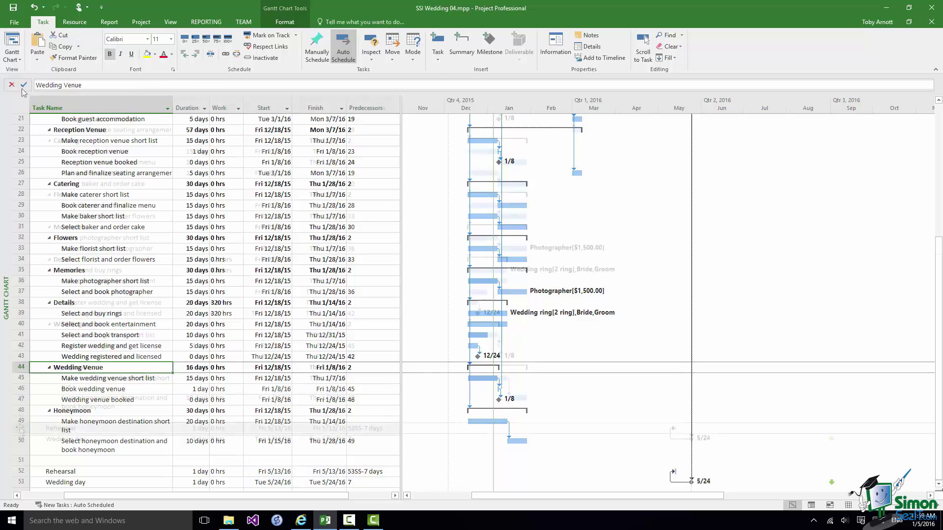
drag(22, 472, 355, 439)
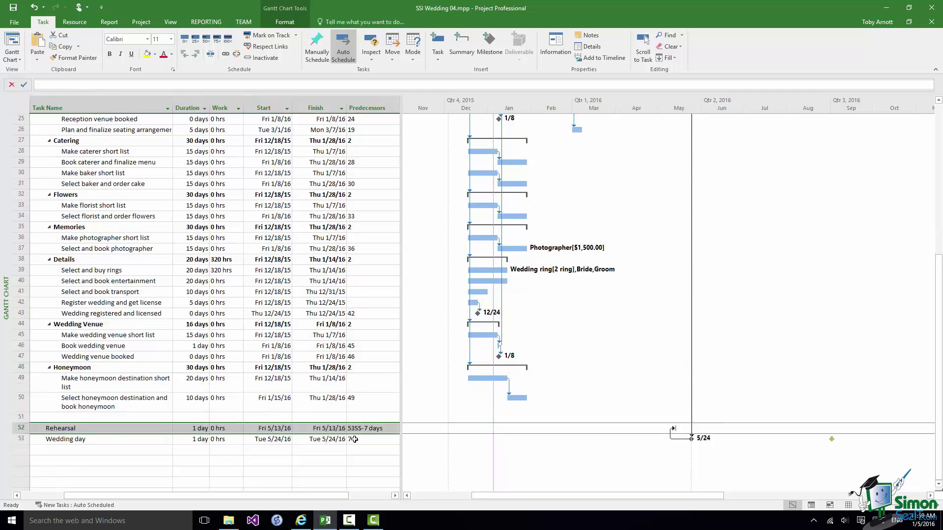
click(354, 439)
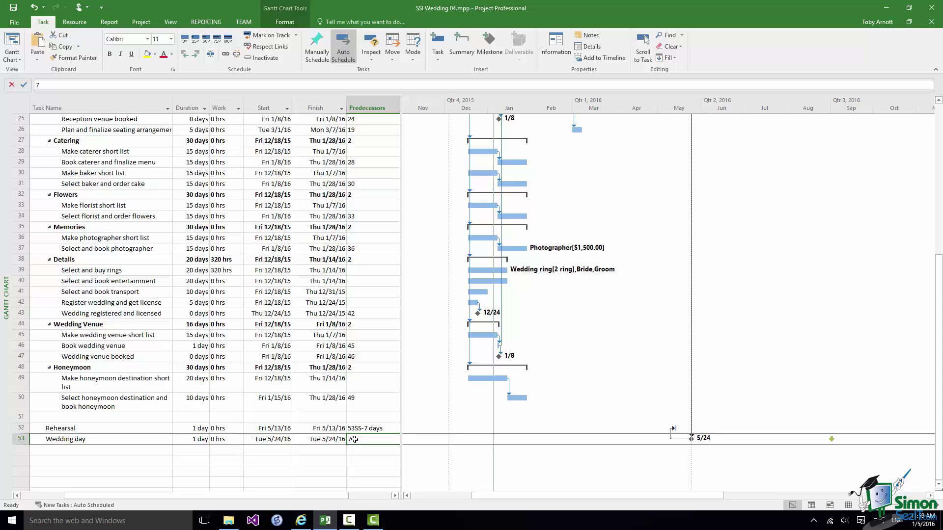
click(354, 439)
click(100, 271)
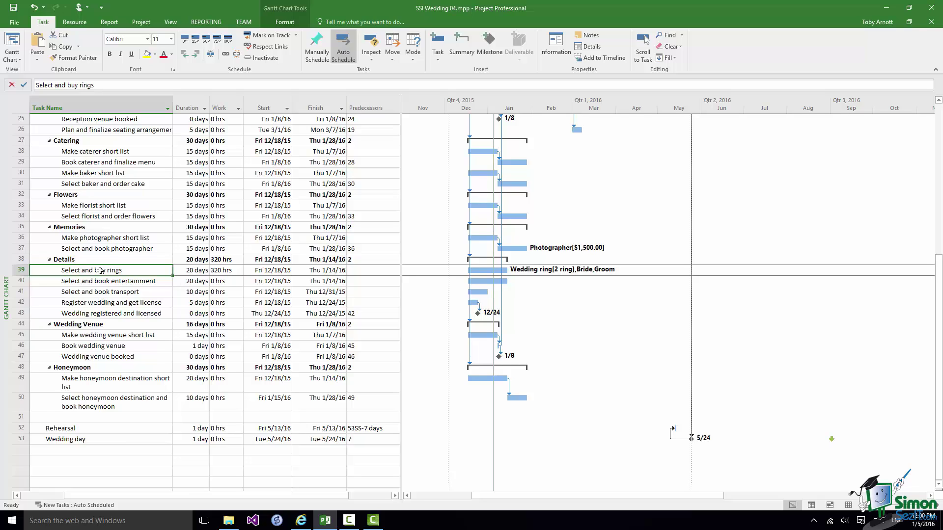
Step: Set the Bride's units on Select and buy rings to 50% in Assign Resources
right_click(16, 270)
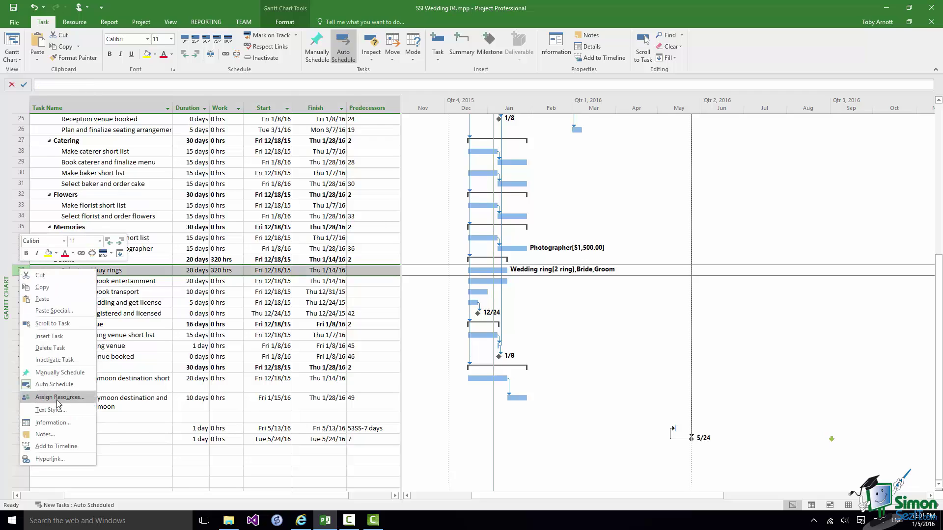
key(Escape)
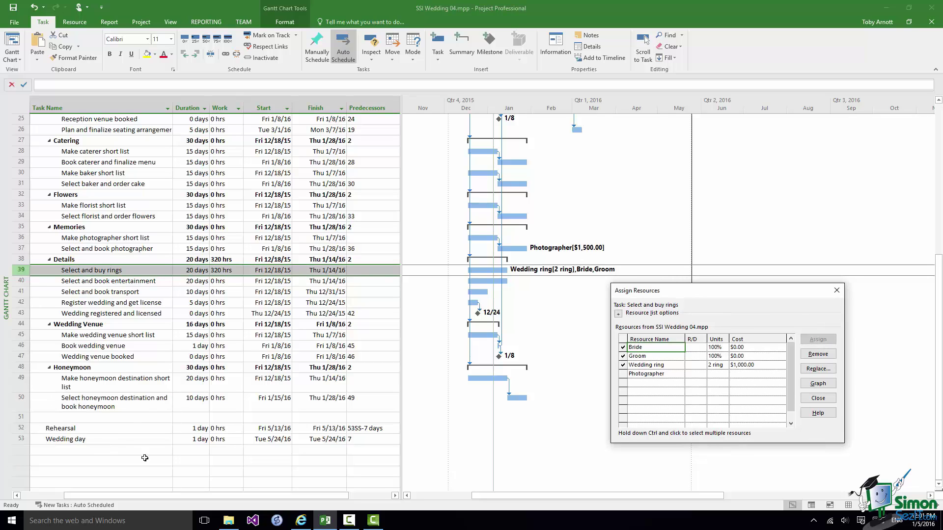
click(719, 348)
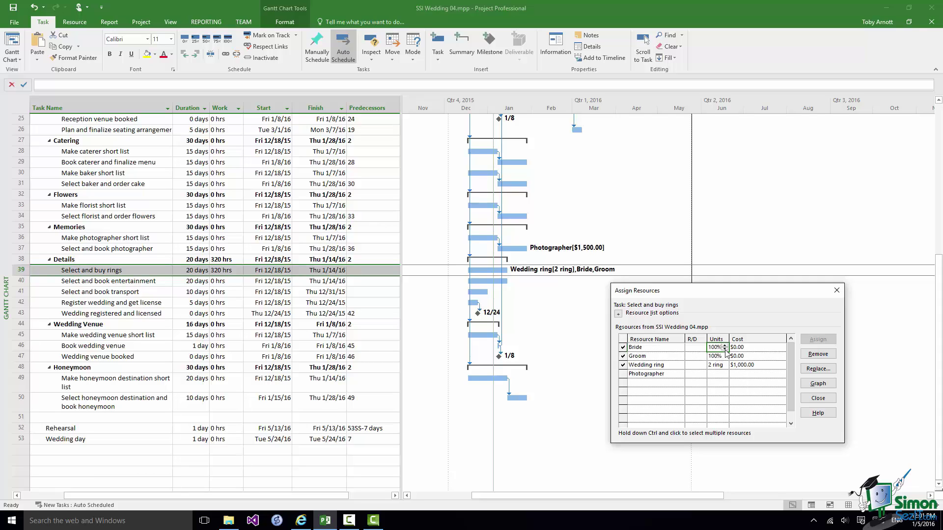
click(725, 349)
click(710, 356)
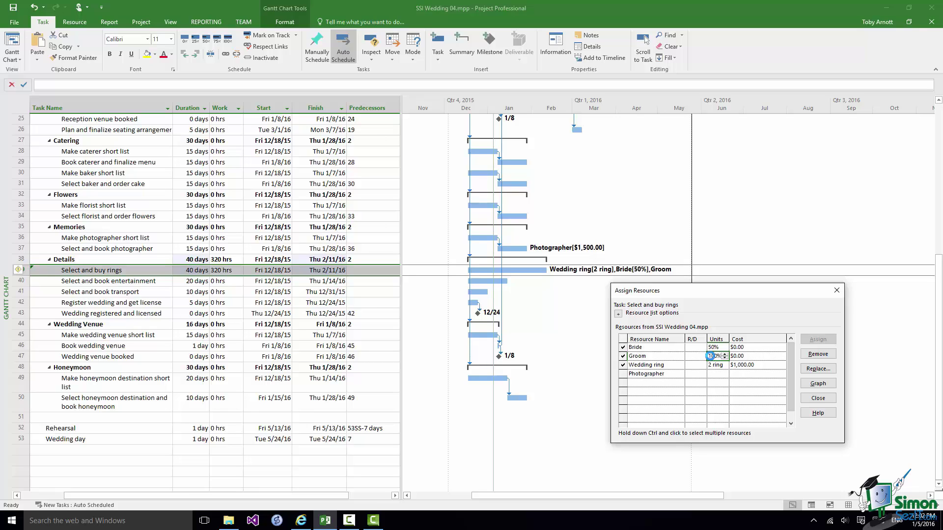
click(823, 399)
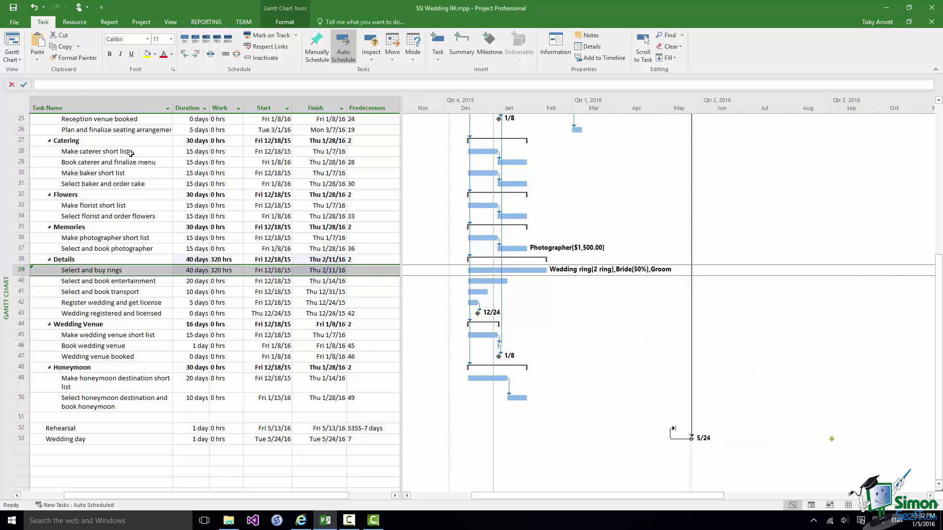
Step: Undo the Bride's 50% assignment and move tasks 21–50 toward the end of the plan
click(33, 9)
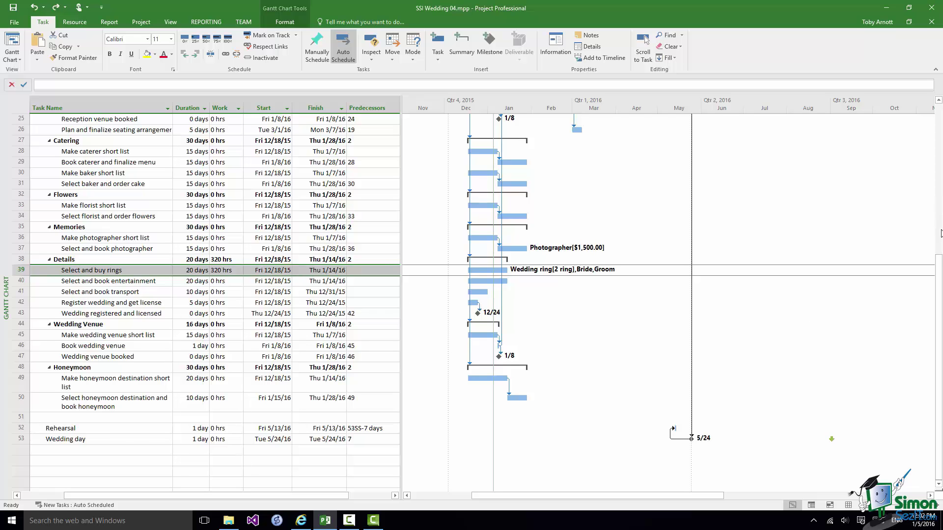
drag(940, 262, 940, 107)
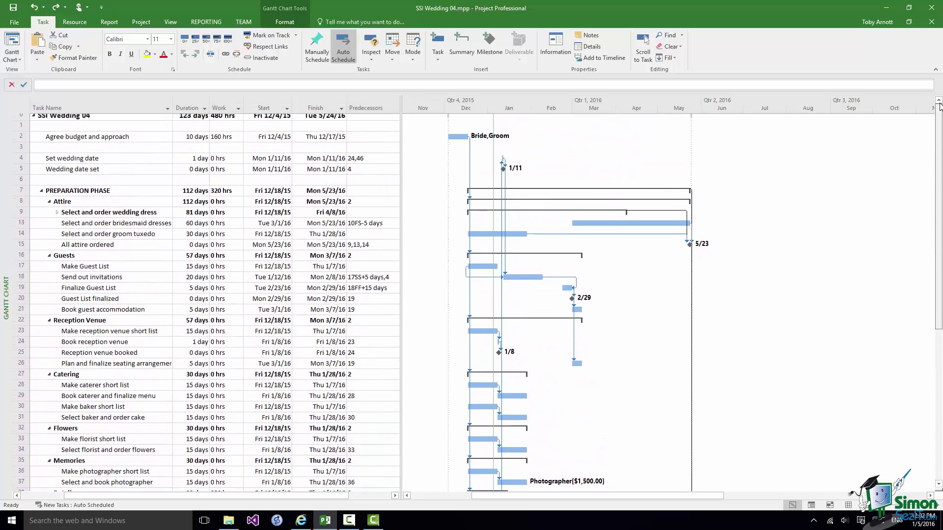
click(21, 205)
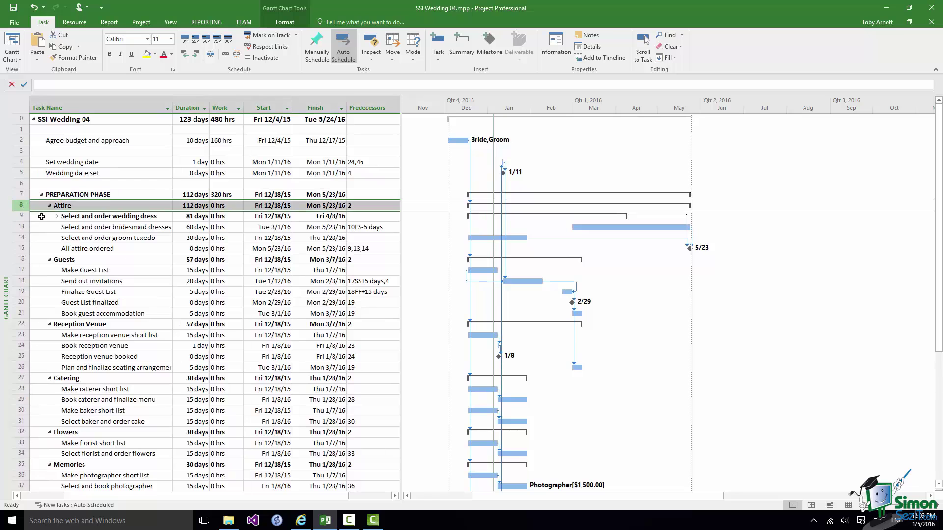
drag(940, 333, 942, 435)
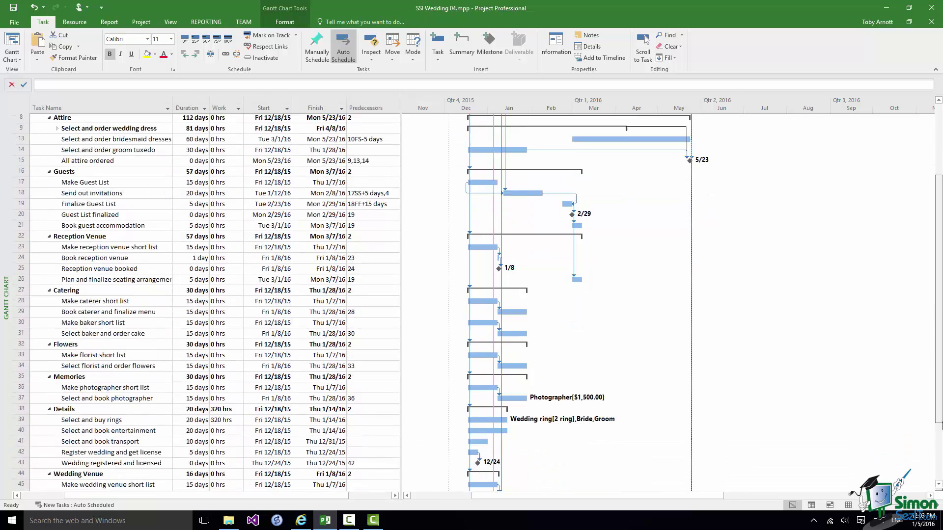
click(940, 435)
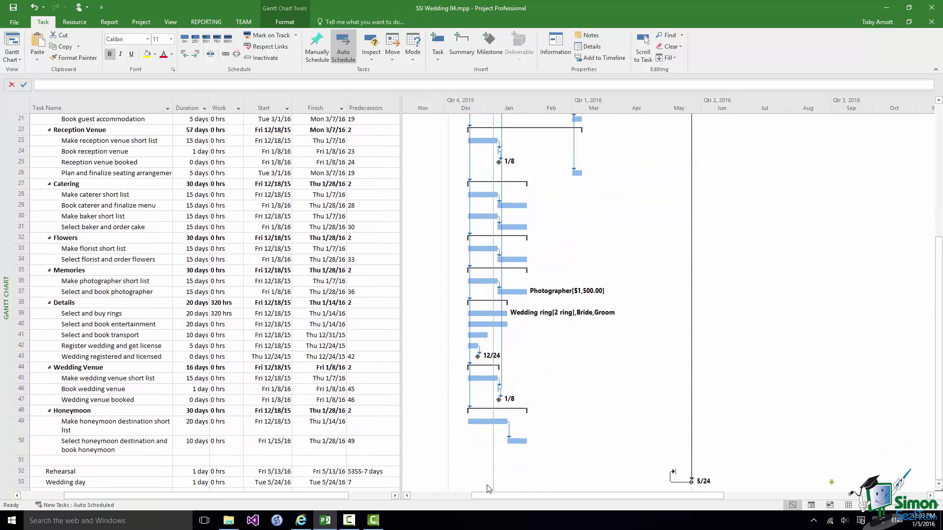
shift+click(21, 442)
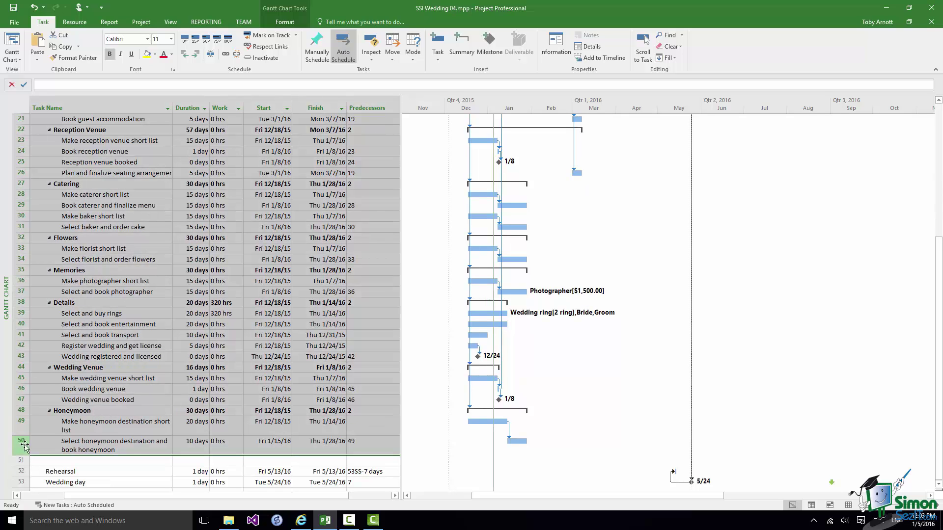
drag(23, 446, 20, 485)
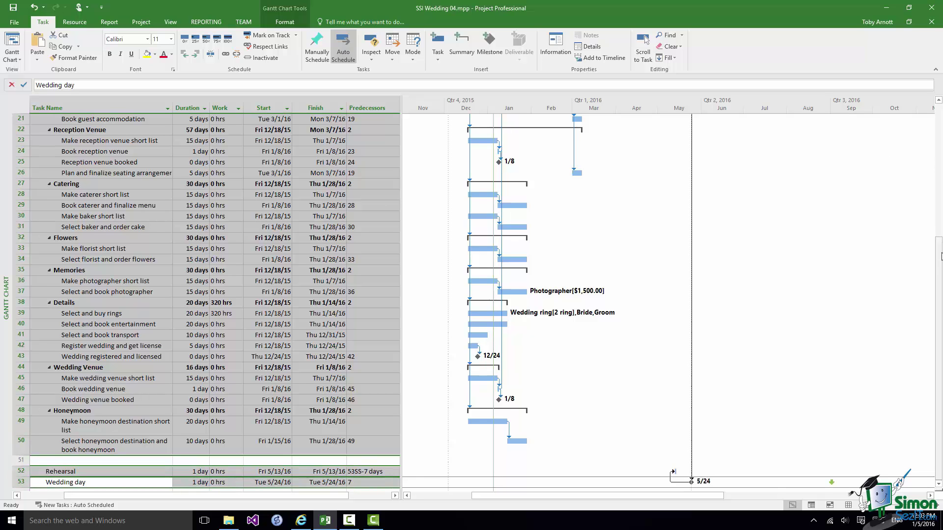
drag(940, 255, 940, 118)
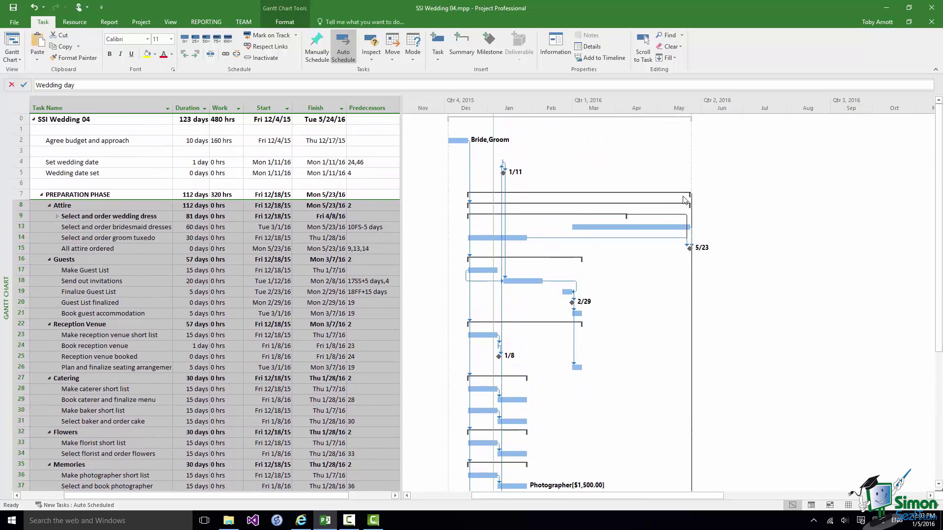
Step: Multi-select Agree budget and approach, Set wedding date and Wedding date set, and open their shared task information
ctrl+click(20, 140)
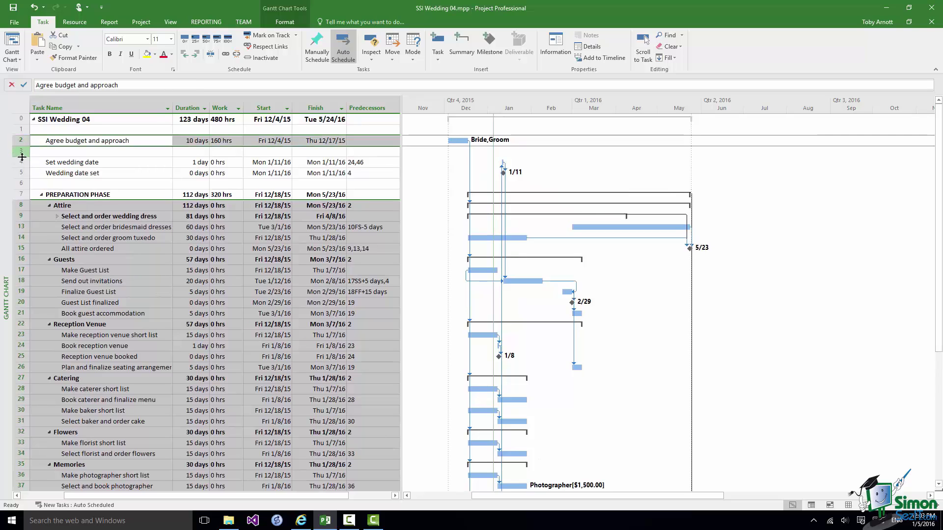
ctrl+click(17, 163)
ctrl+click(17, 173)
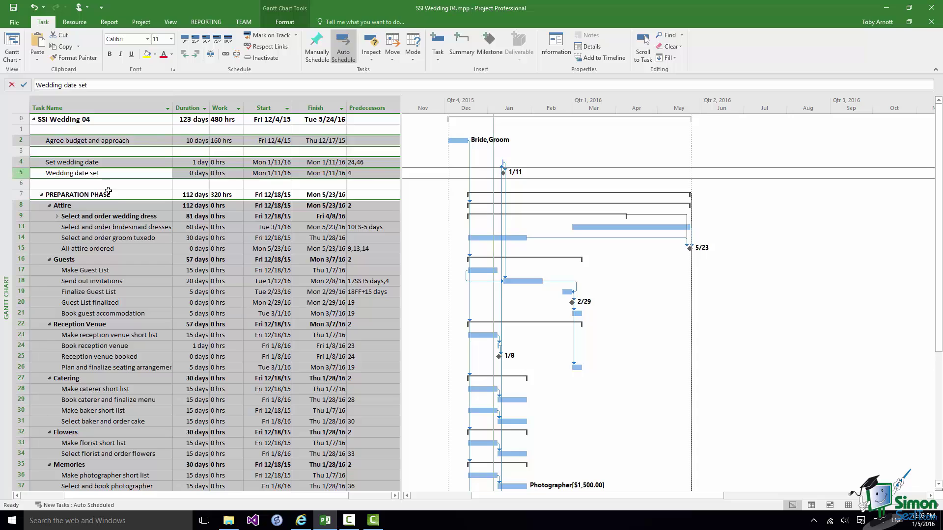
click(558, 50)
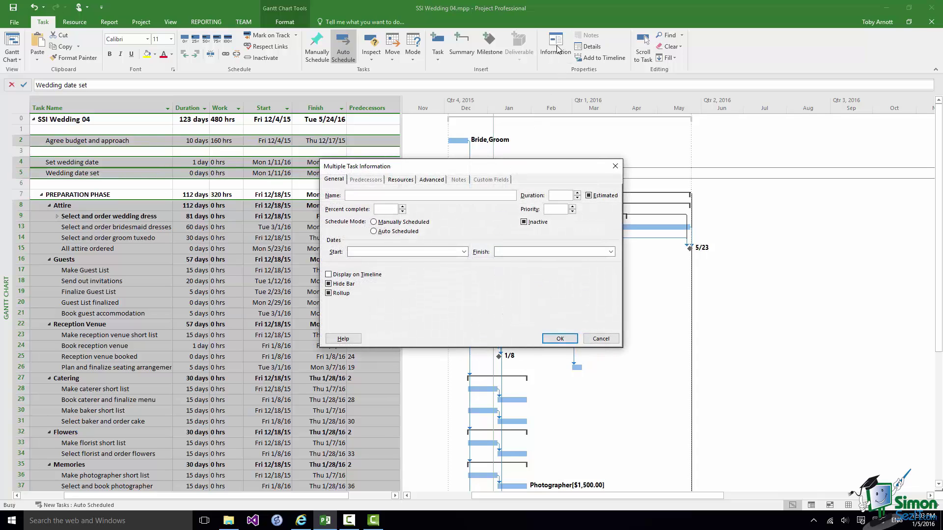
Step: Set the three tasks to Fixed Duration with Effort driven unchecked on the Advanced tab
click(432, 180)
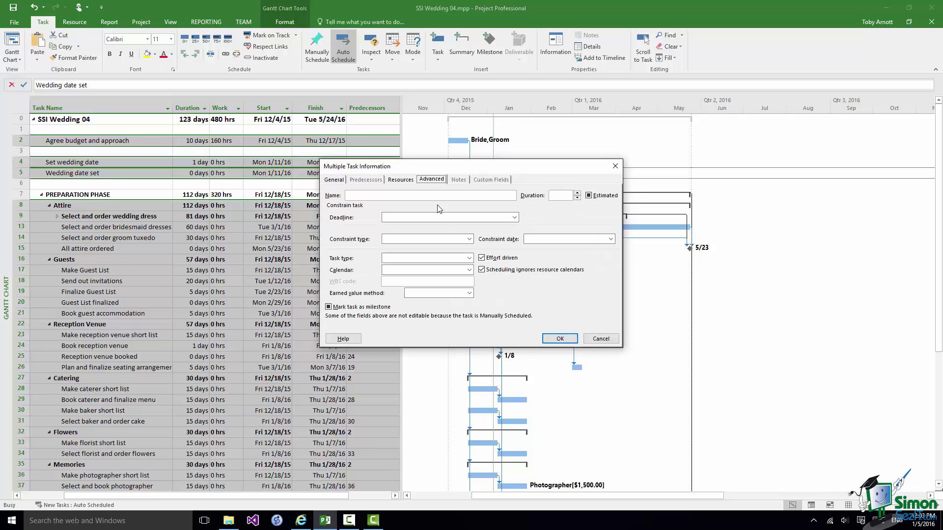
click(470, 259)
click(426, 268)
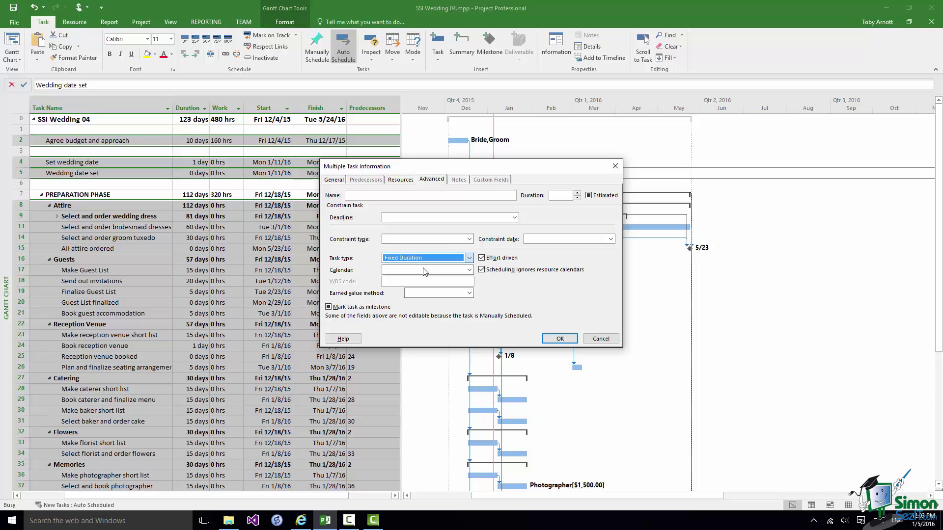
click(483, 258)
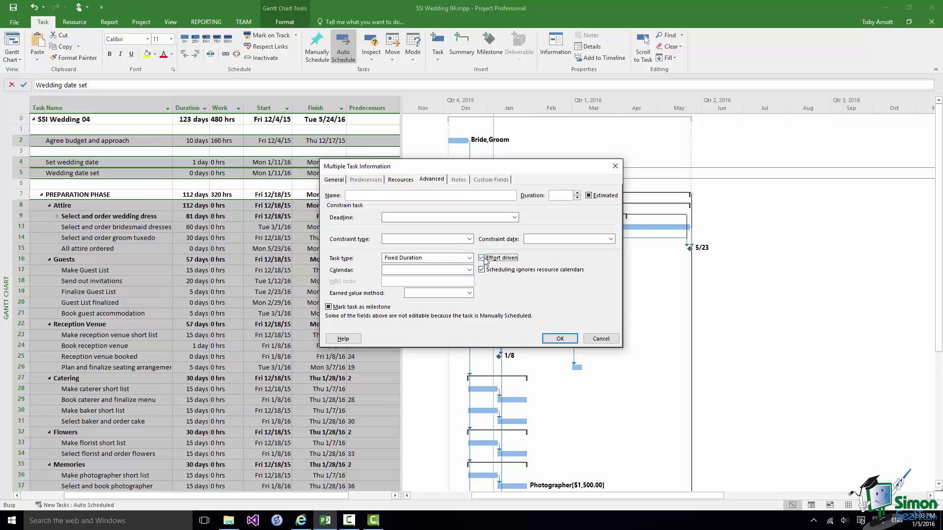
click(482, 258)
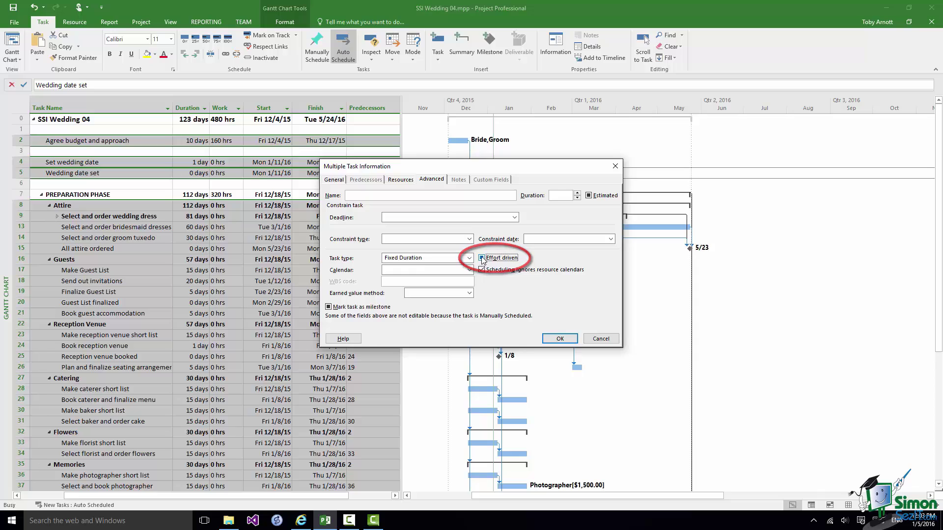
click(483, 258)
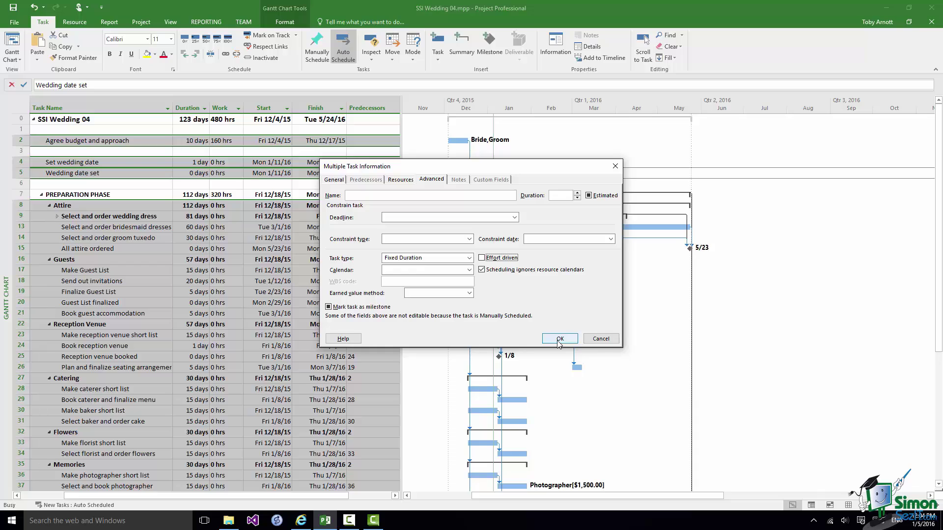
click(560, 340)
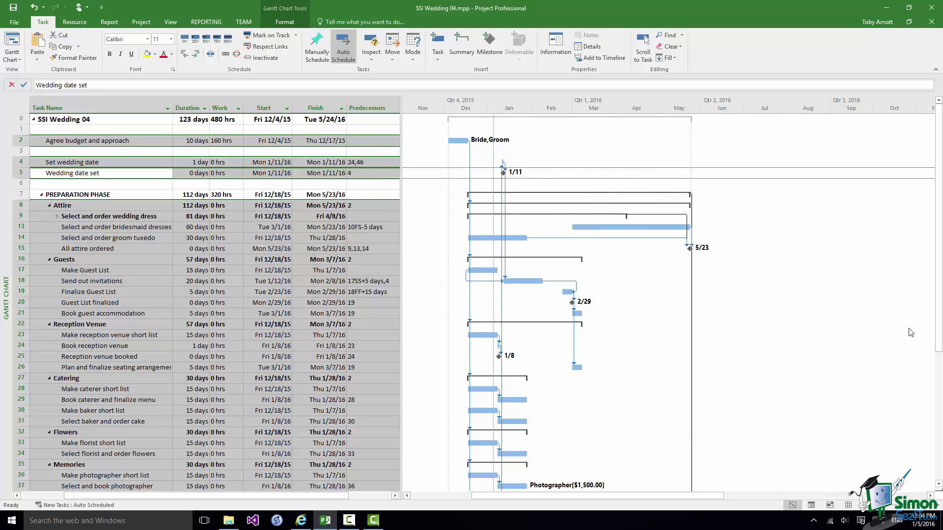
scroll(941, 286, down, 2)
scroll(941, 286, down, 4)
scroll(941, 286, down, 1)
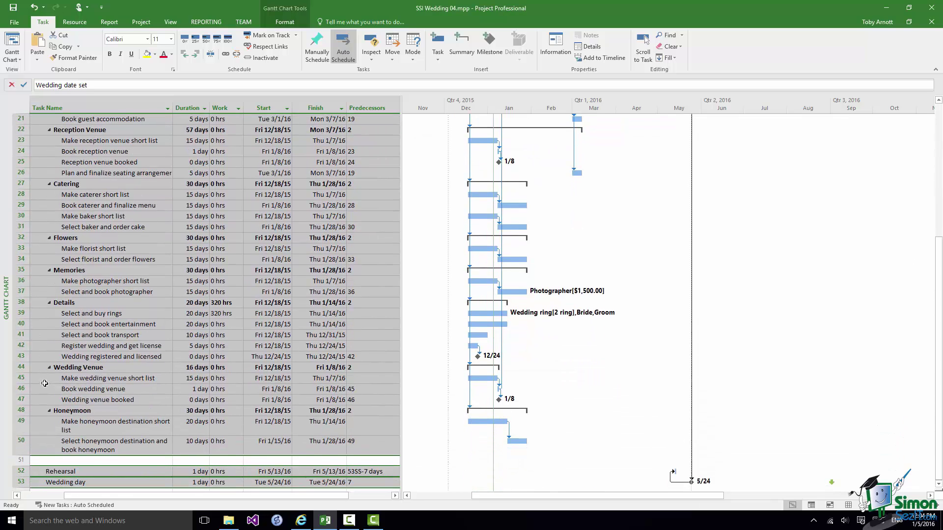
Step: Select Select and buy rings (row 39) and open Assign Resources from its shortcut menu
click(22, 313)
right_click(23, 315)
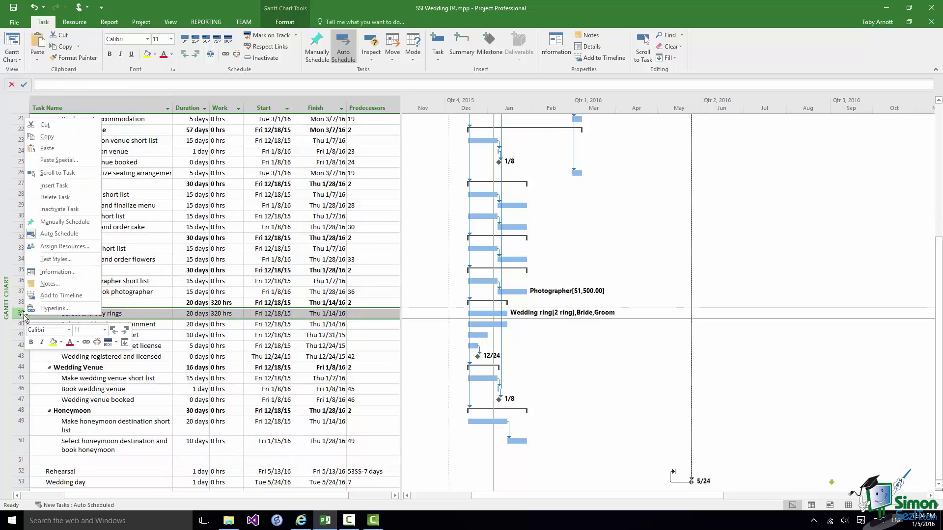
click(64, 246)
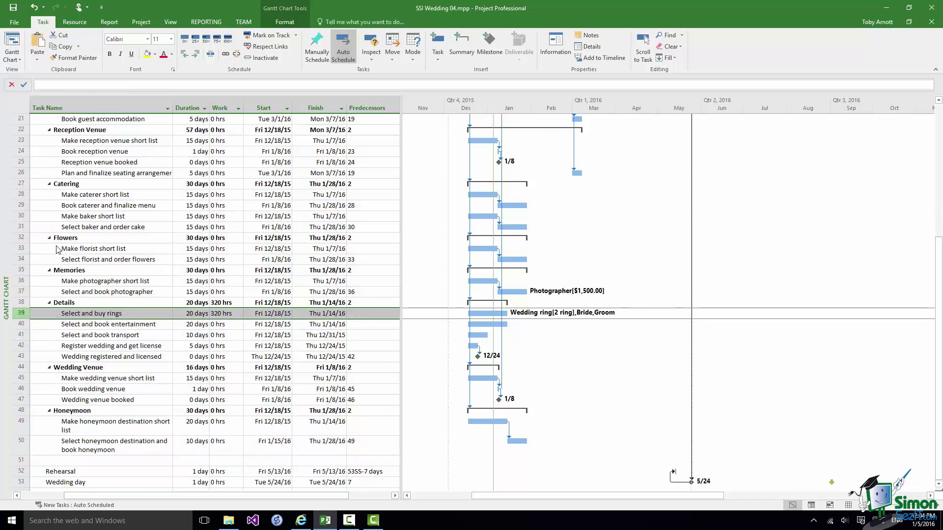
Step: Reduce Bride's and Groom's units on Select and buy rings from 100% to 50% each
click(719, 348)
click(724, 350)
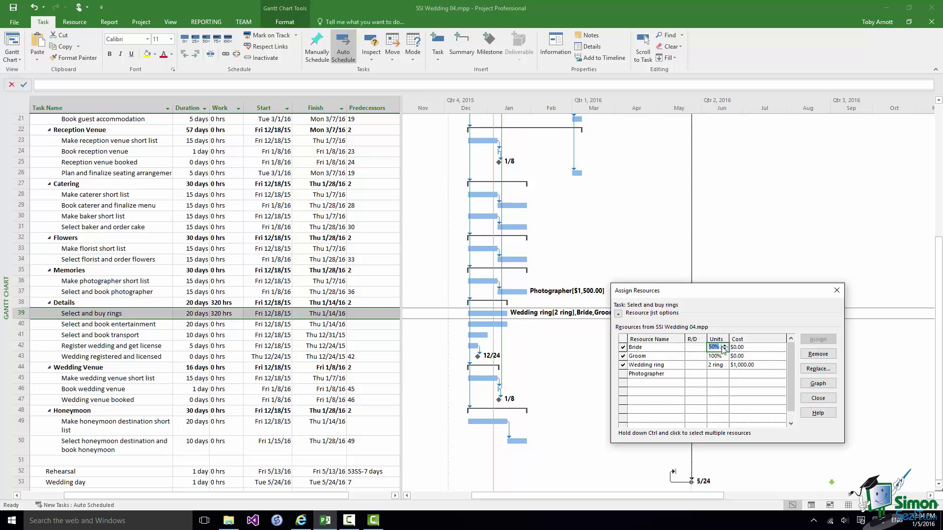
drag(712, 298, 680, 347)
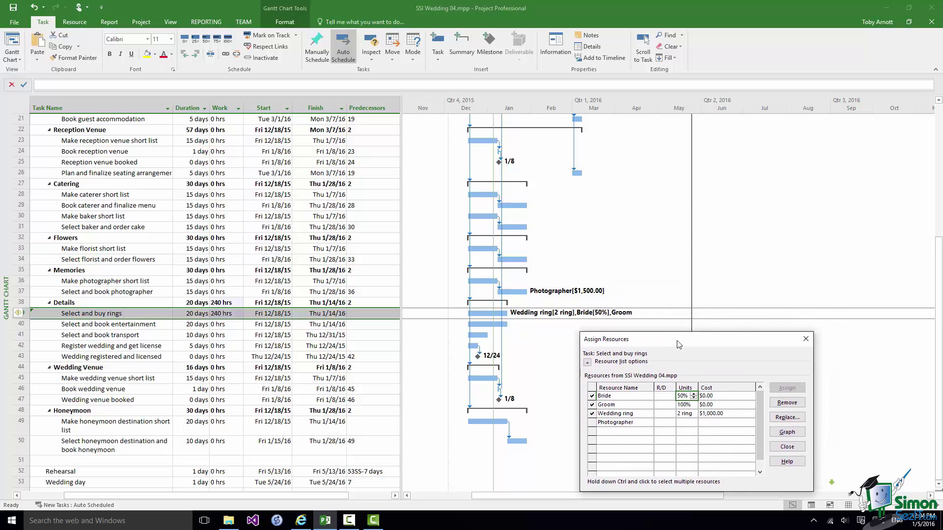
click(649, 404)
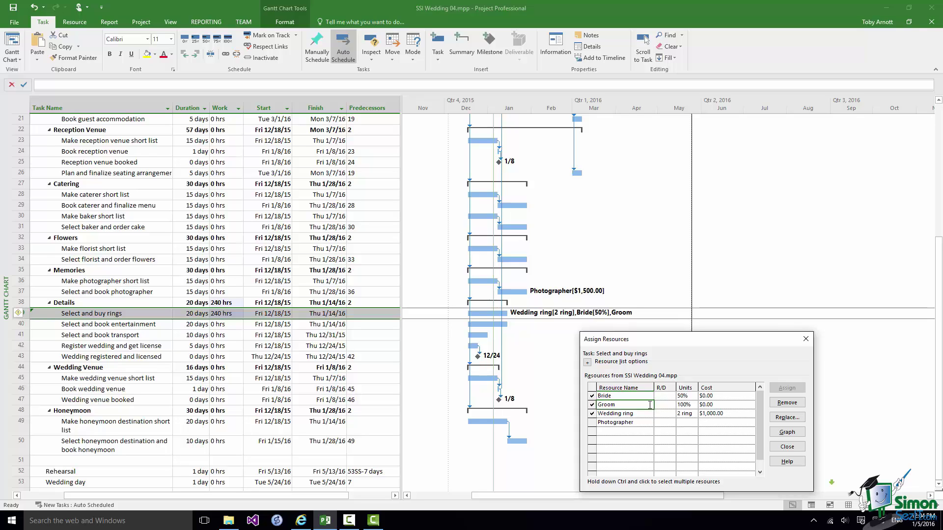
click(687, 405)
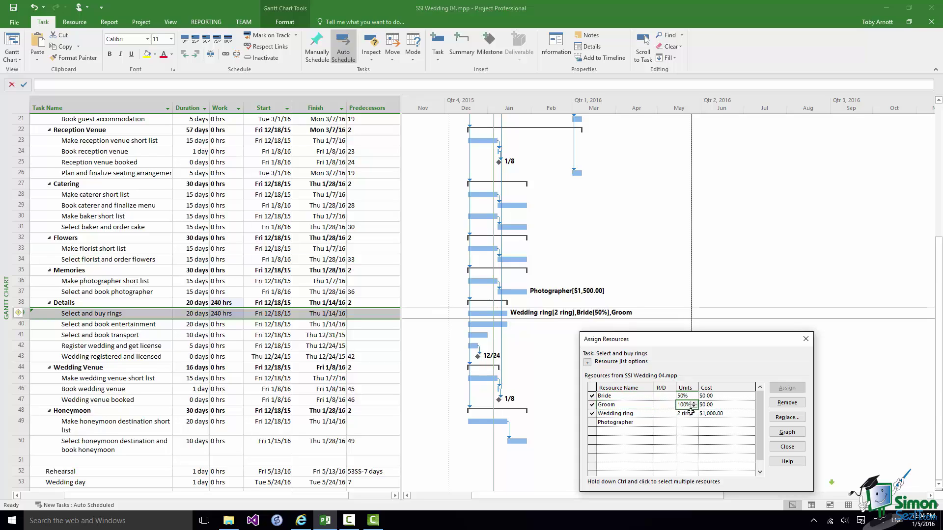
click(693, 407)
click(652, 415)
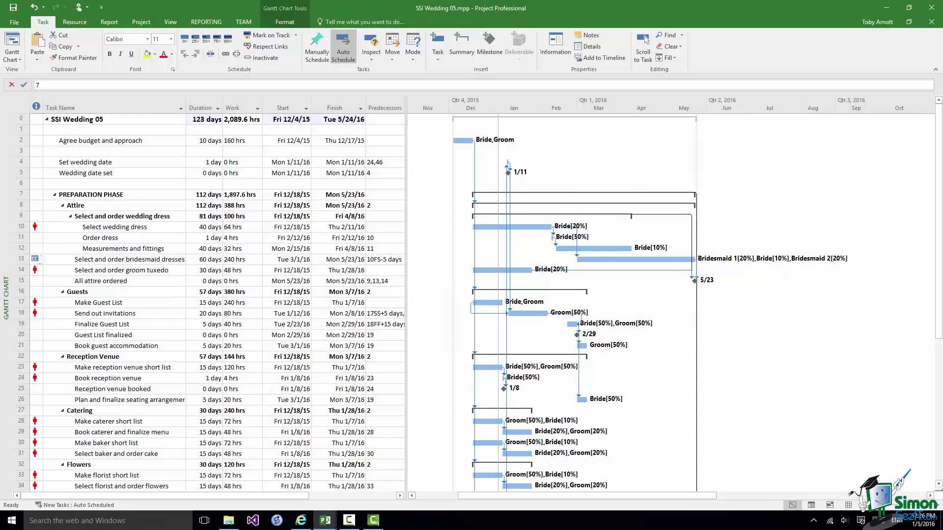
click(848, 505)
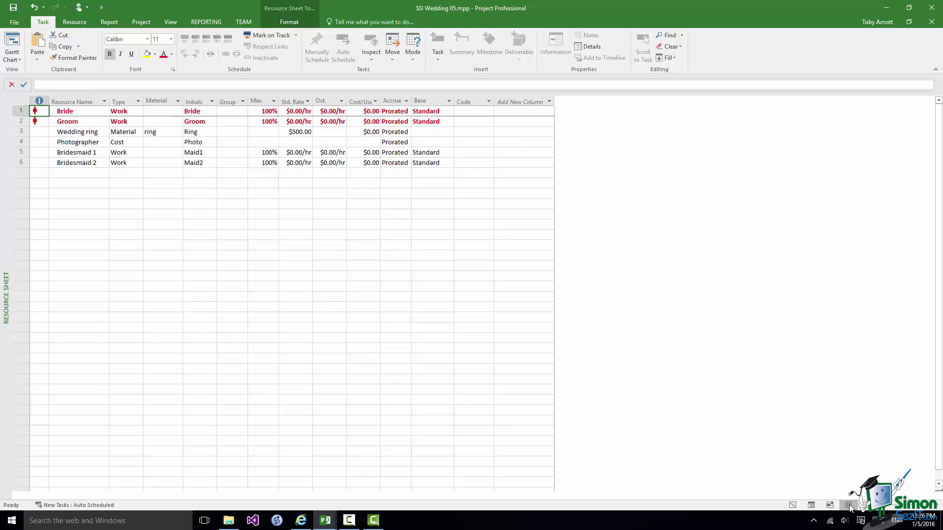
click(792, 506)
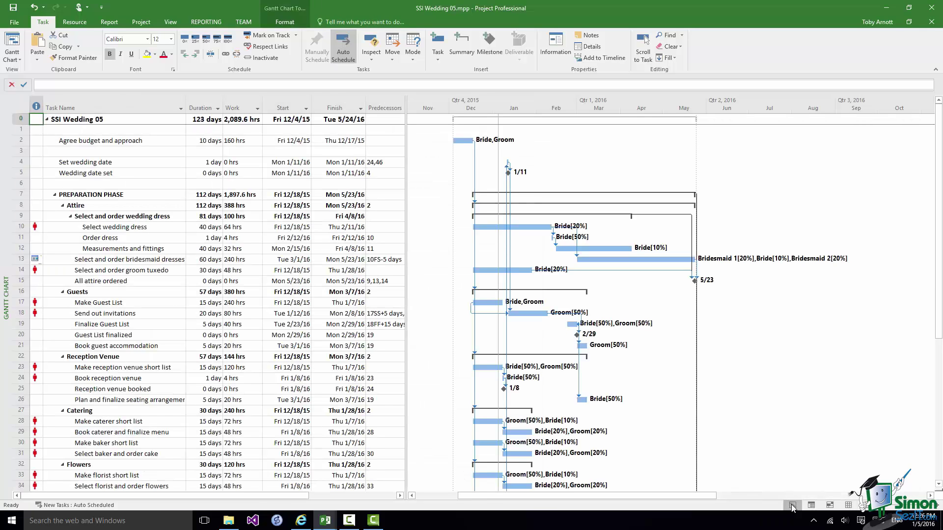